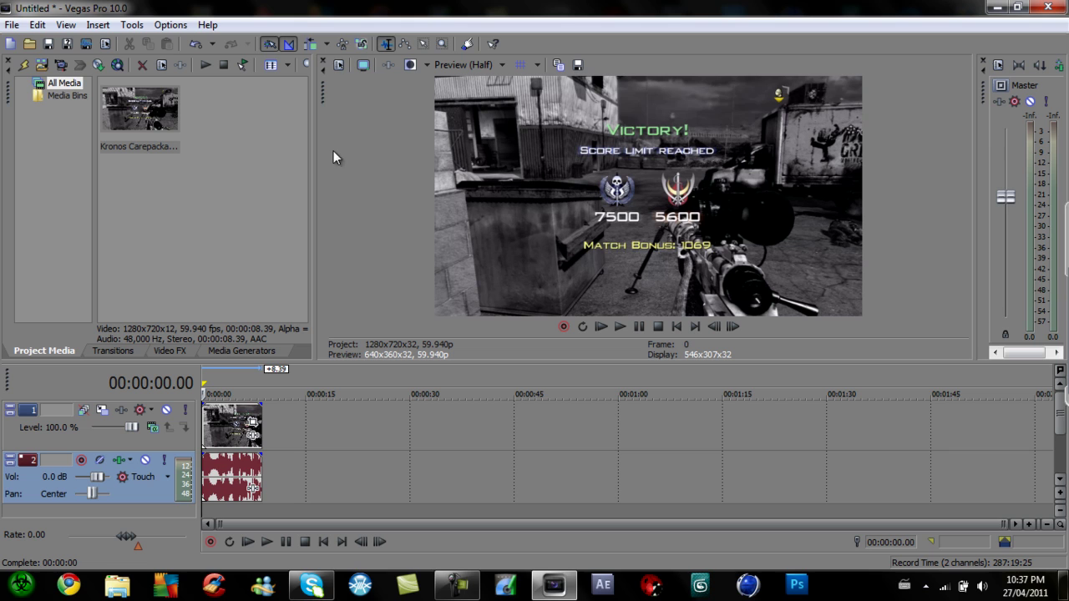
# Review Project Video Properties: HD 720-60p, 1280x720 at 59.940 fps, Best rendering quality
pyautogui.click(341, 67)
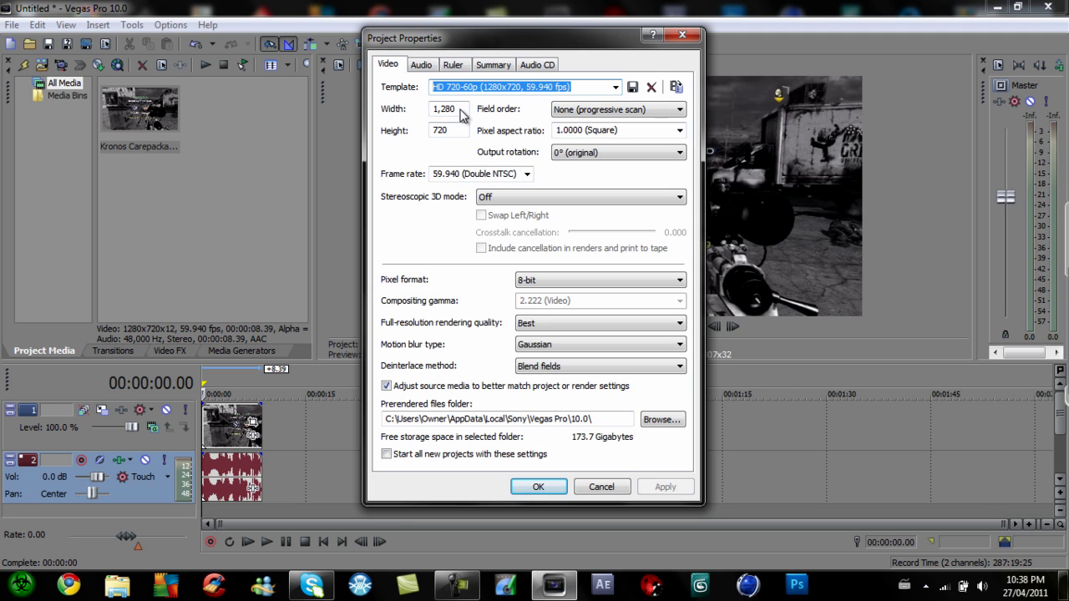
pyautogui.click(457, 113)
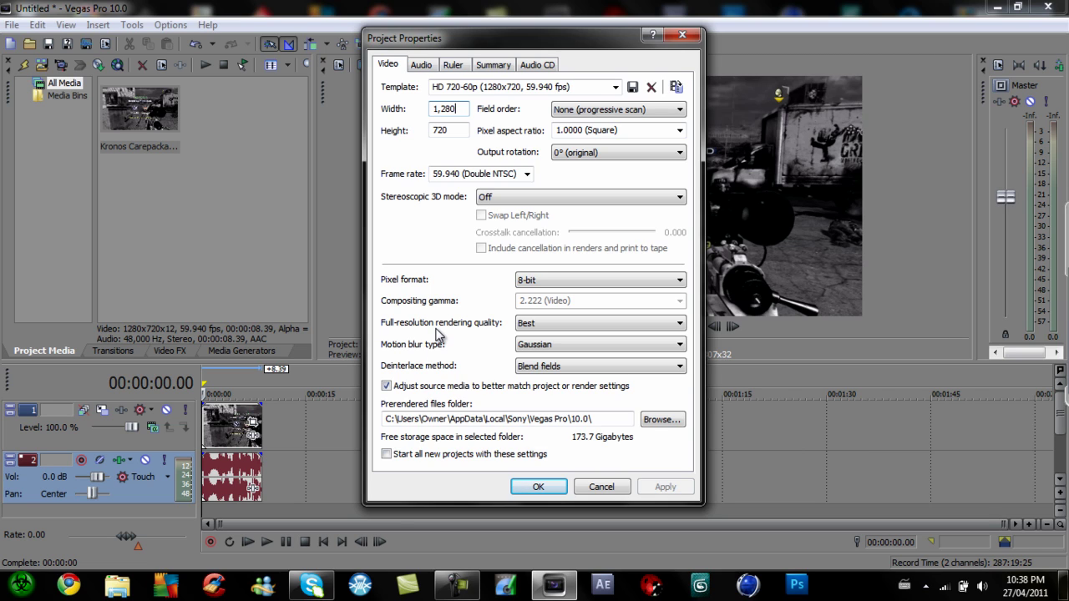
# Confirm Best resample and stretch quality on the Audio tab, then apply the project properties
pyautogui.click(424, 67)
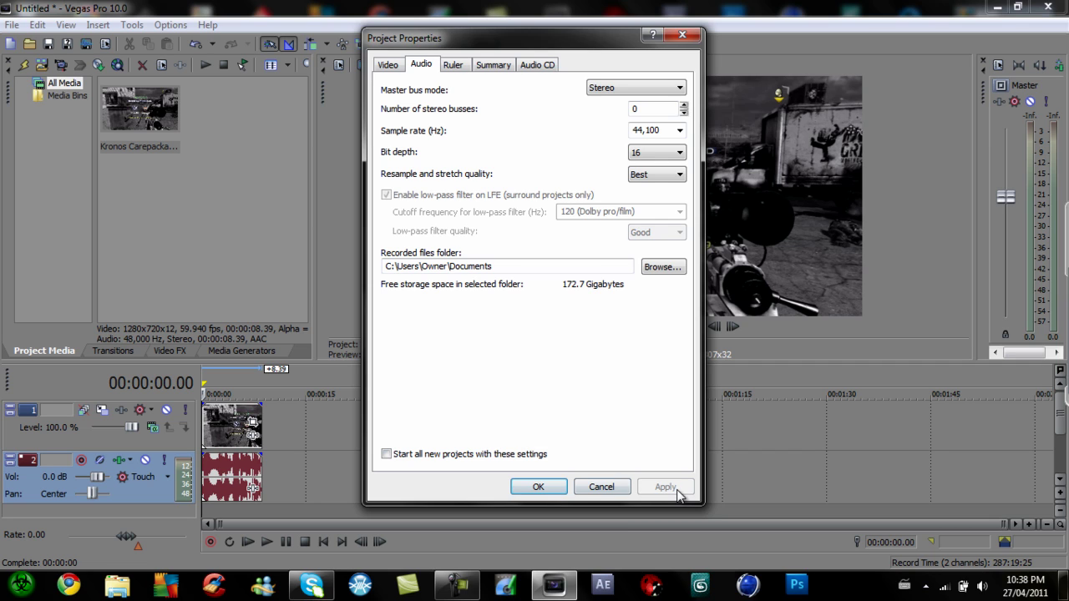
pyautogui.click(536, 487)
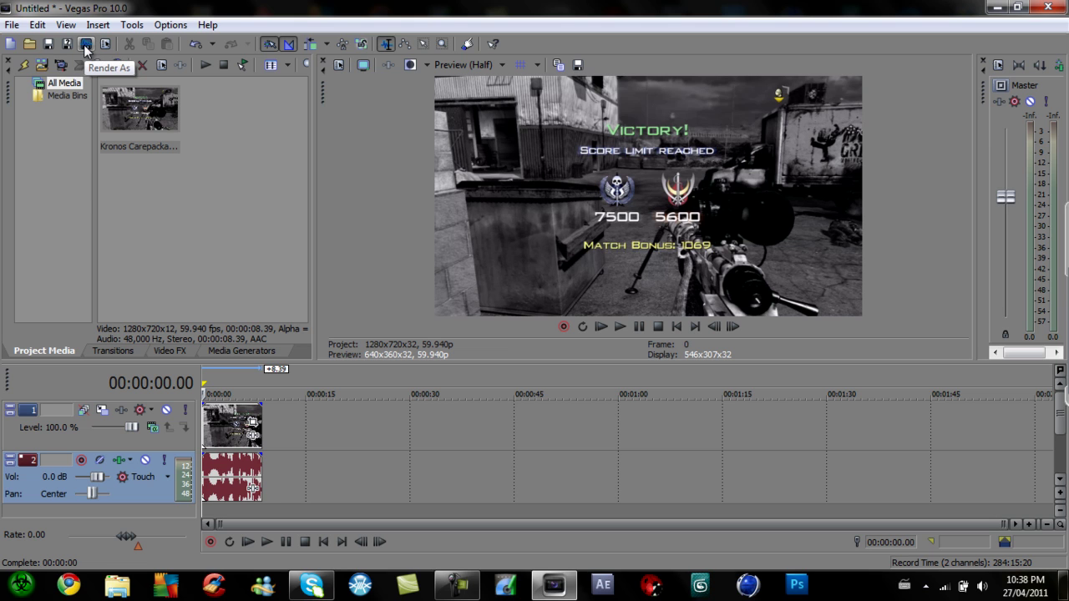
# Choose Render As with the Sony AVC HDPVR template and open its custom settings
pyautogui.click(85, 45)
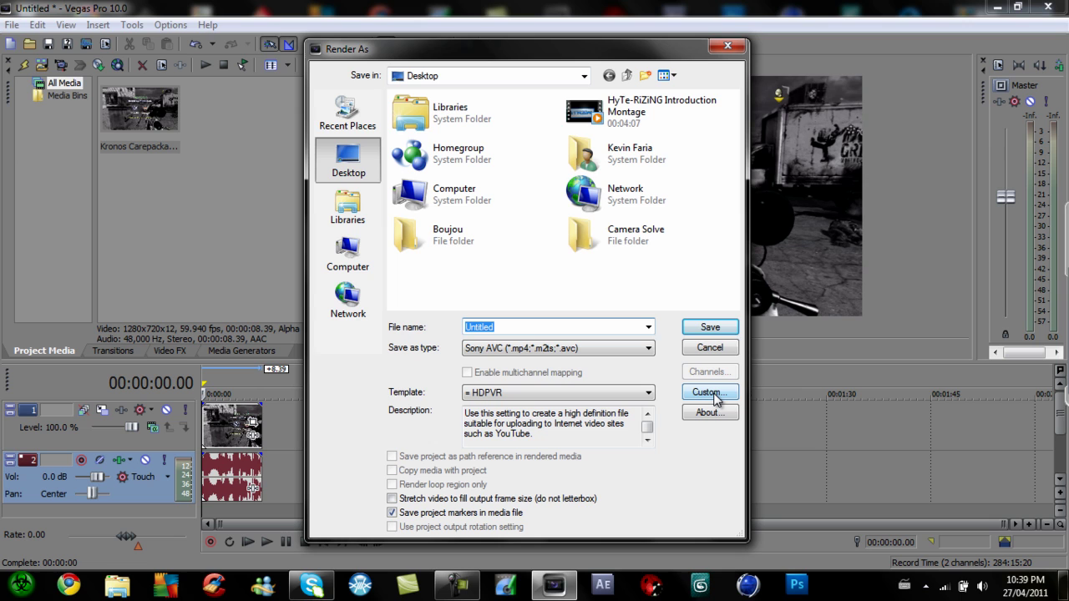
pyautogui.click(709, 393)
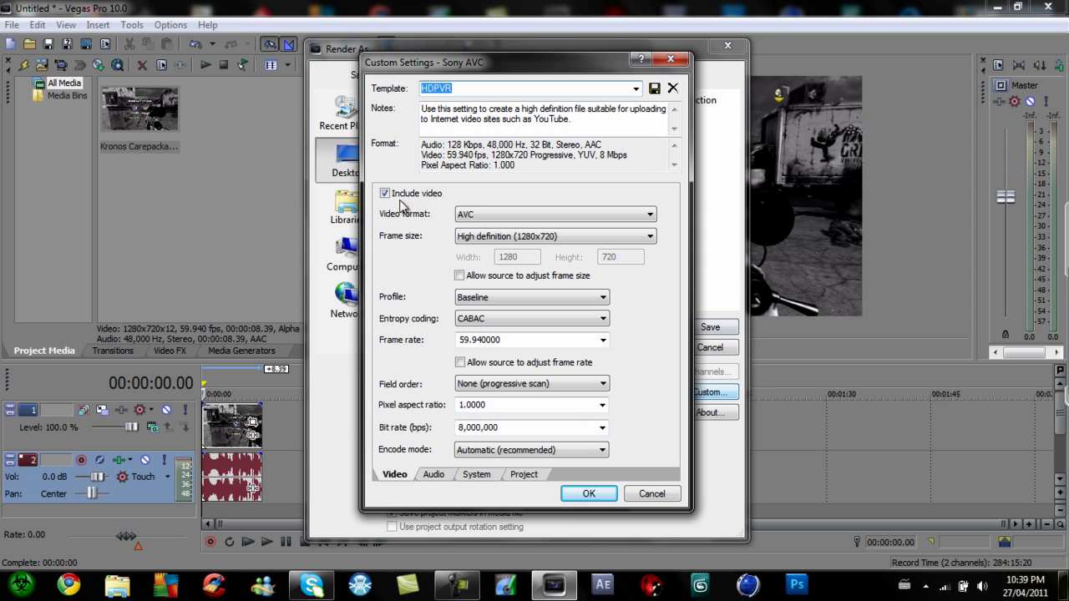
pyautogui.click(543, 219)
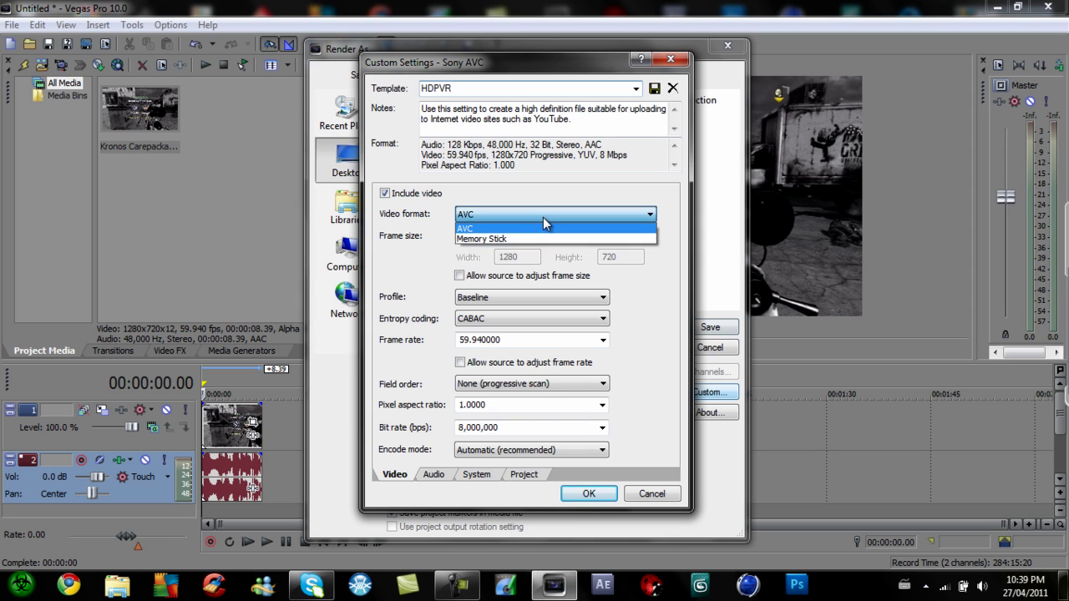
pyautogui.click(542, 217)
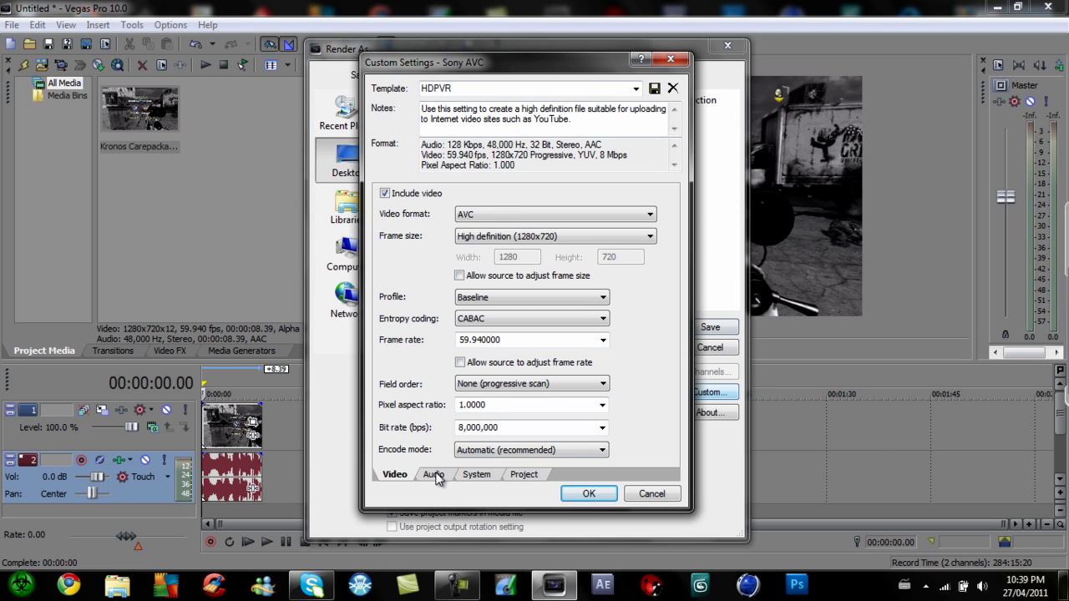
# Keep the HDPVR custom settings at MP4 file format and Best video rendering quality
pyautogui.click(435, 476)
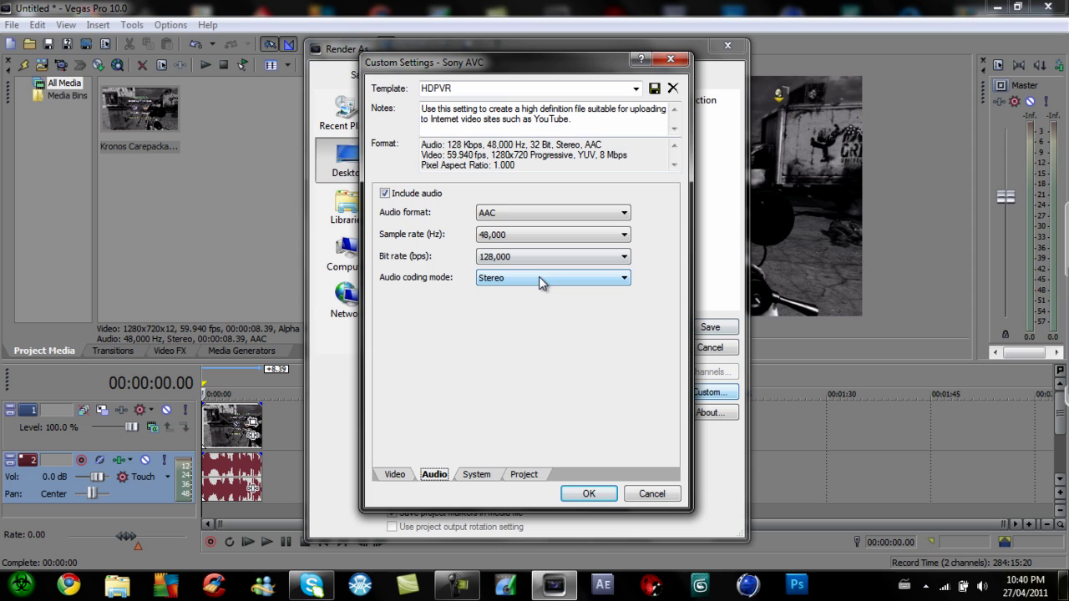
pyautogui.click(477, 474)
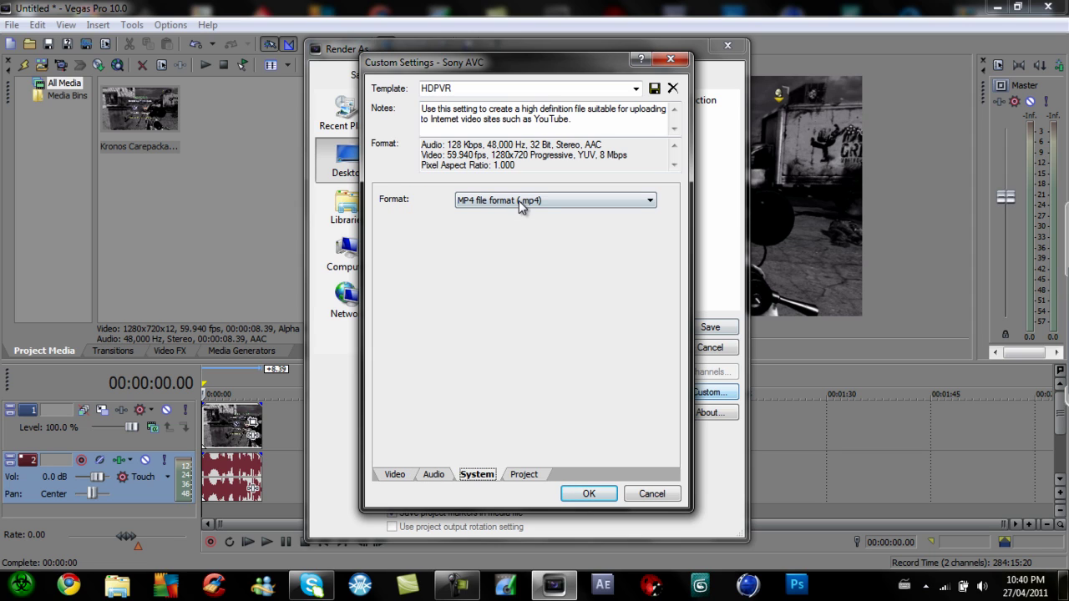
pyautogui.click(562, 205)
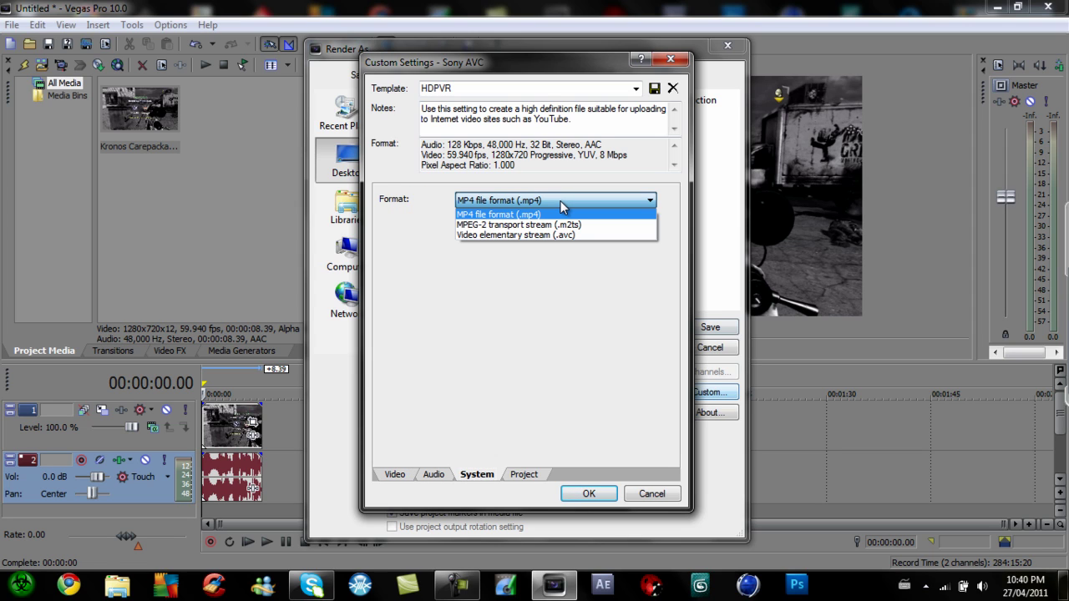
pyautogui.click(559, 202)
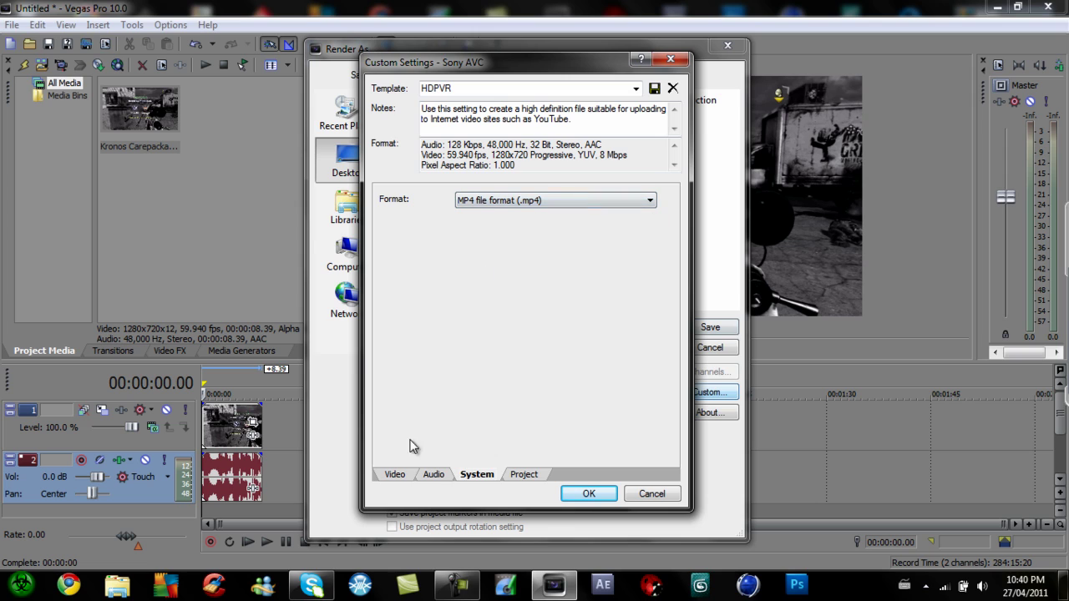
pyautogui.click(524, 474)
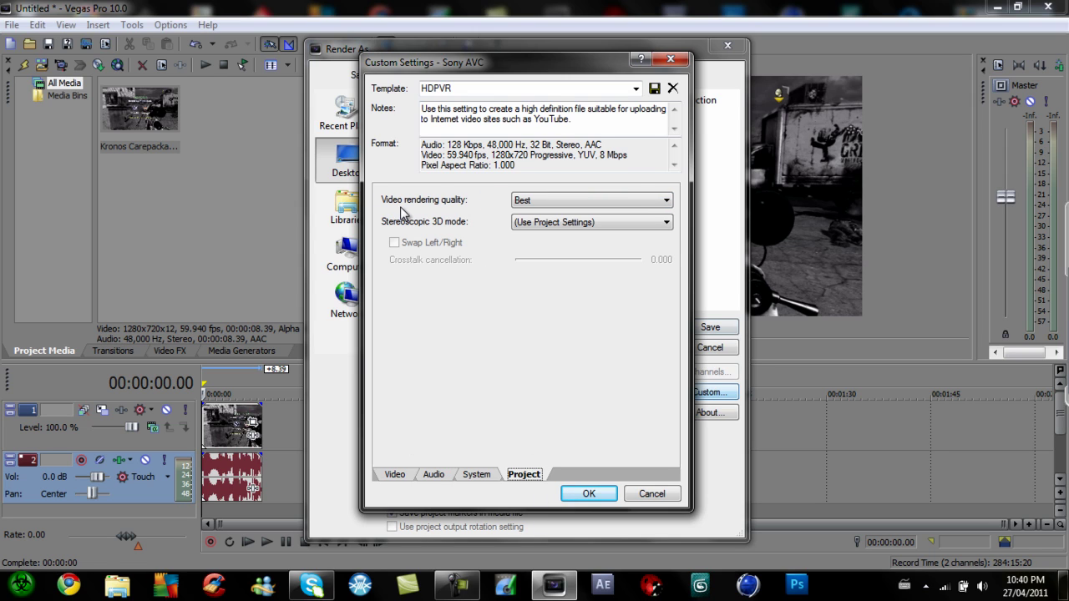
pyautogui.click(555, 210)
# Close the custom settings and rename the output file to 'dskjhfskdjhfksdjhfks'
pyautogui.click(588, 493)
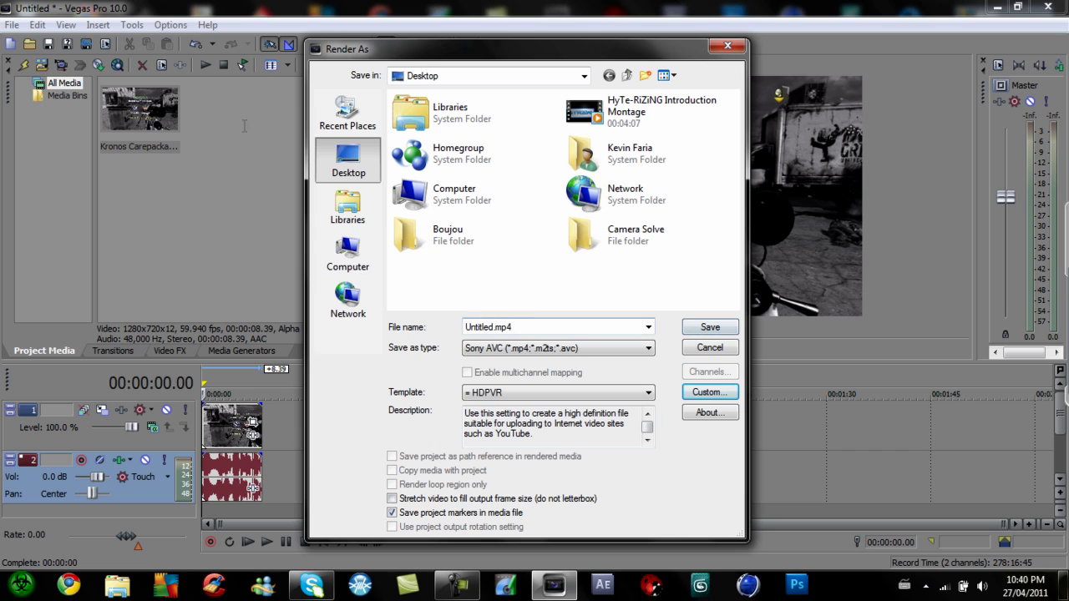
pyautogui.click(530, 330)
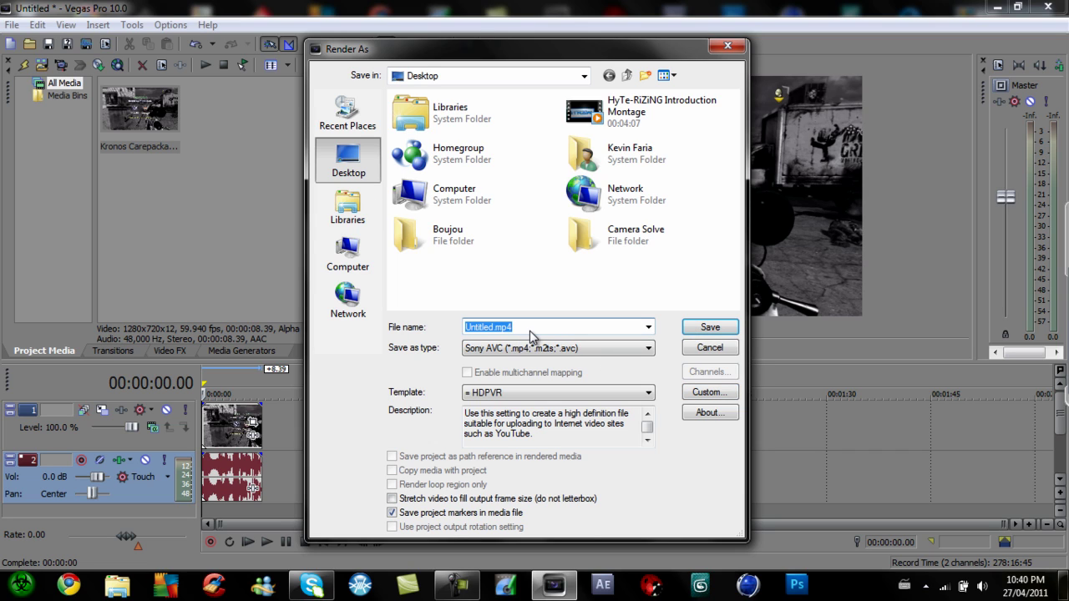
pyautogui.write('dskjhfskdjhfksdjhfks')
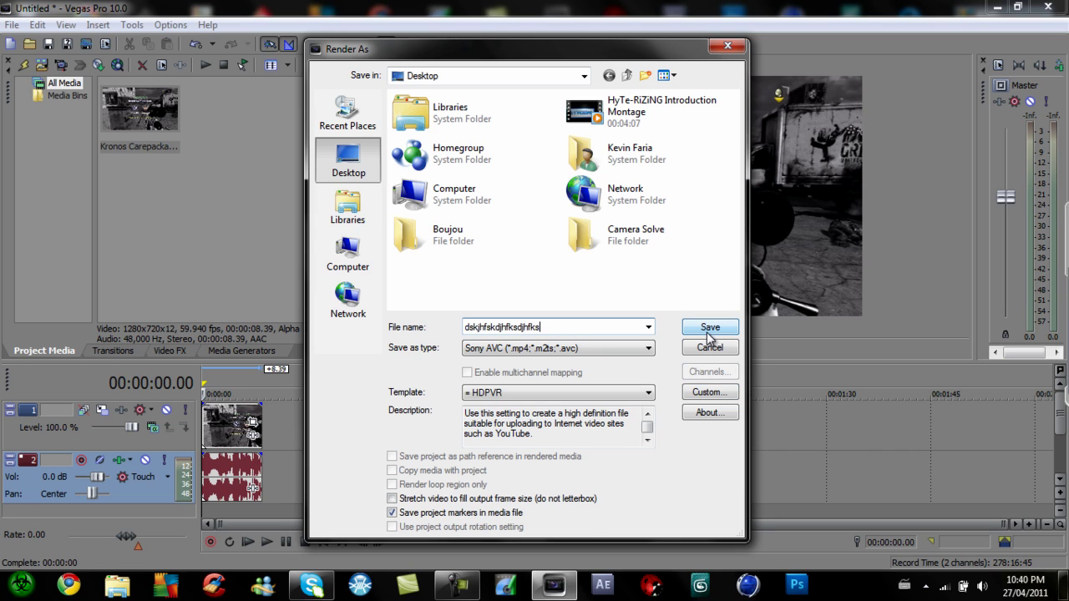